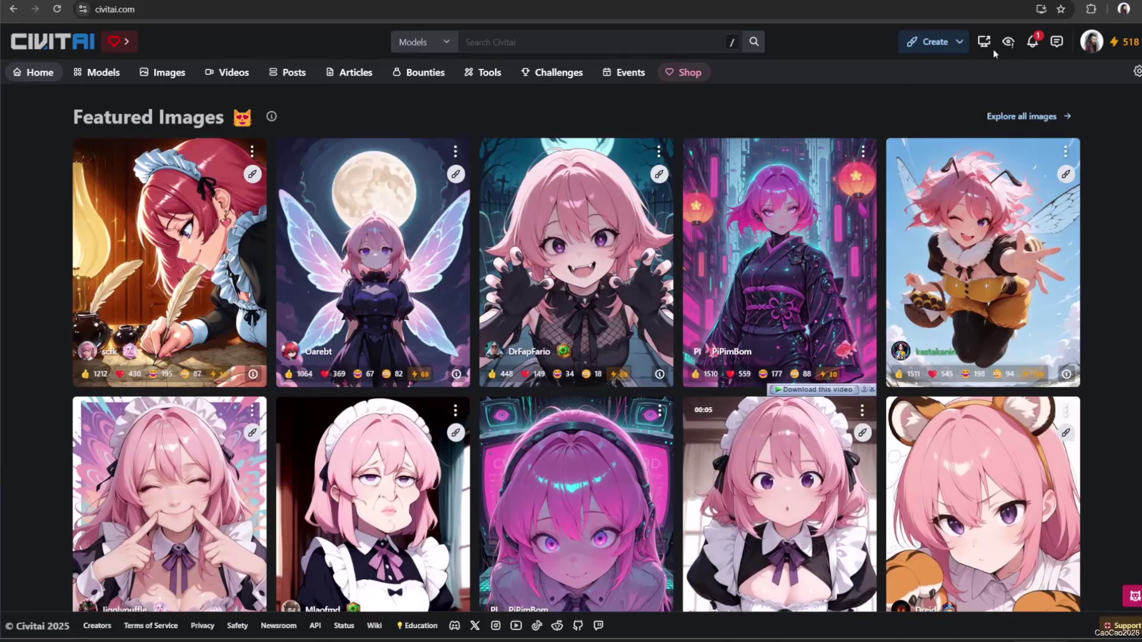
# Filter the Civitai model list to LoRA models with the Wan Video base model
pyautogui.click(88, 73)
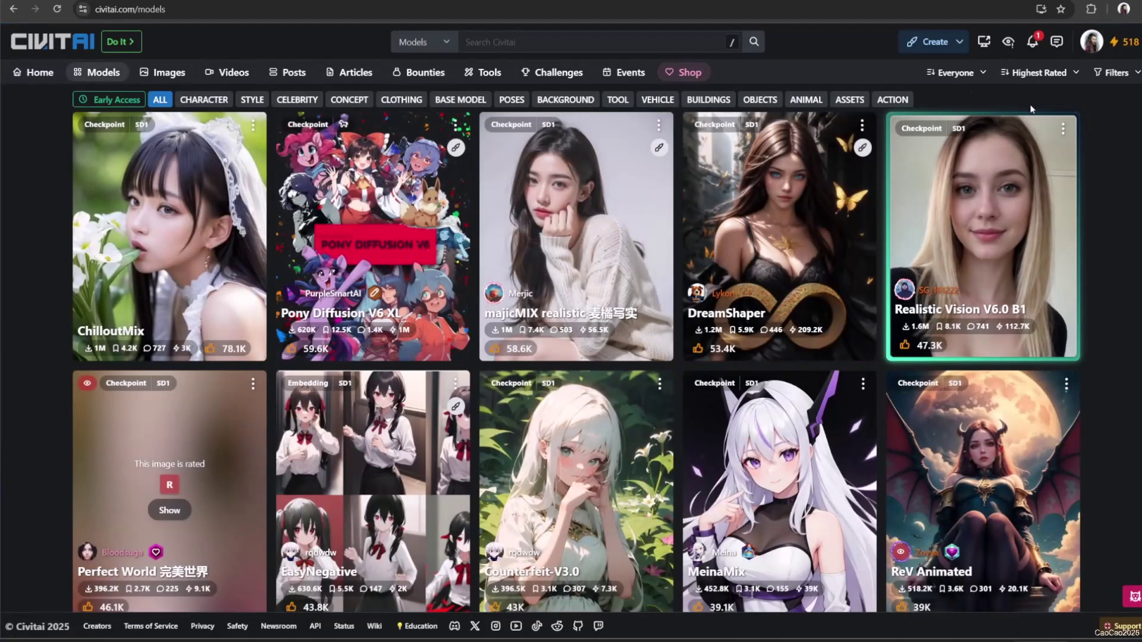
pyautogui.click(1114, 74)
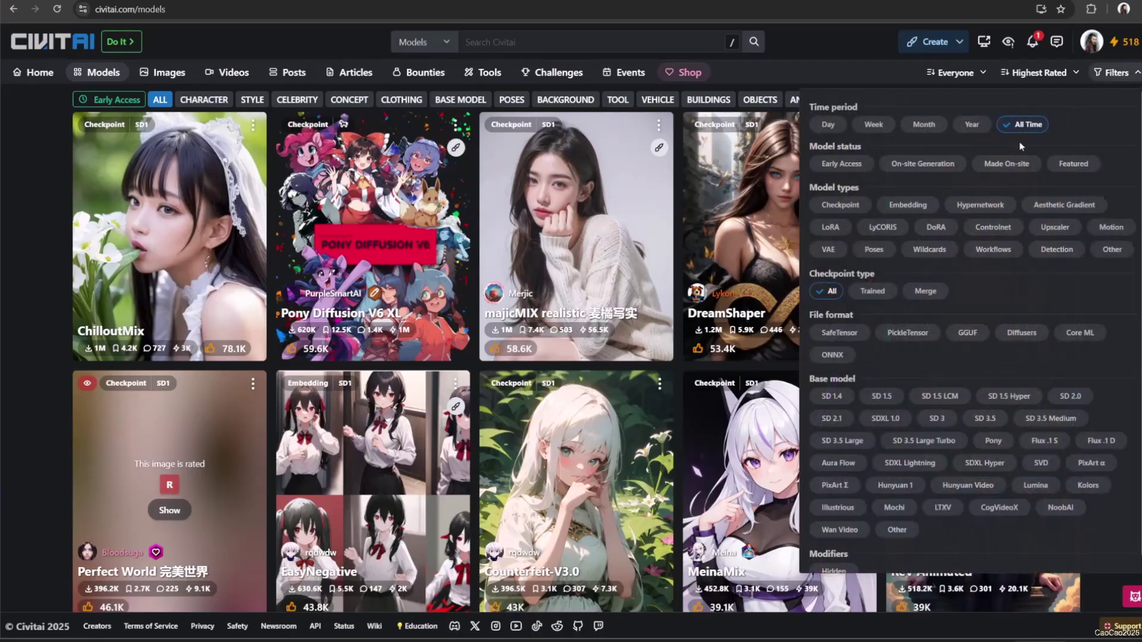
pyautogui.scroll(-1, 839, 510)
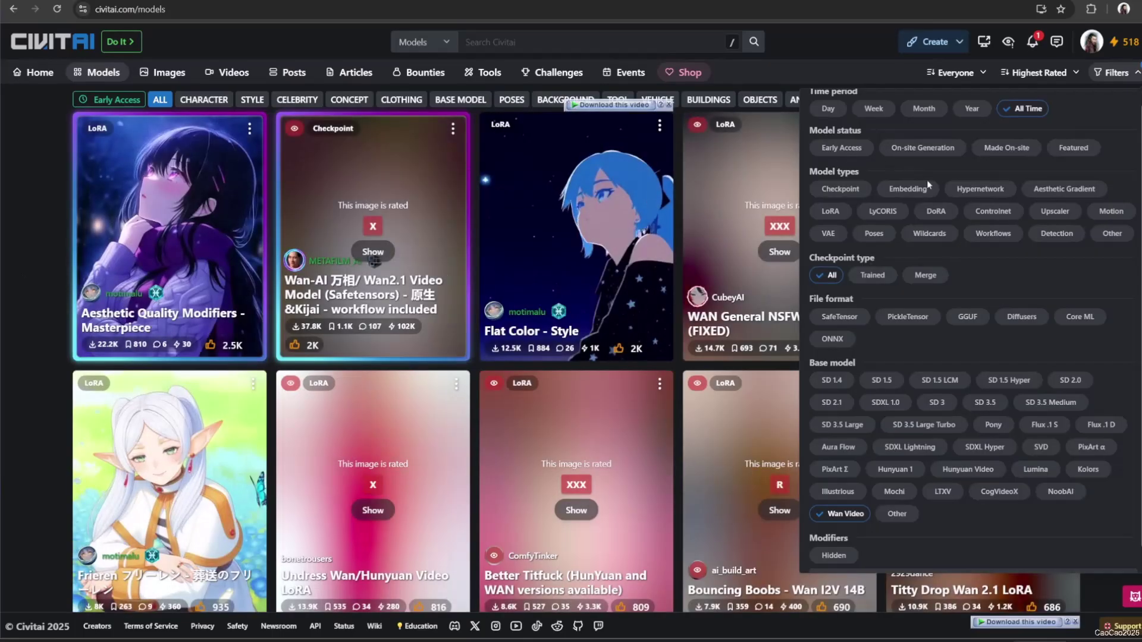
pyautogui.click(831, 211)
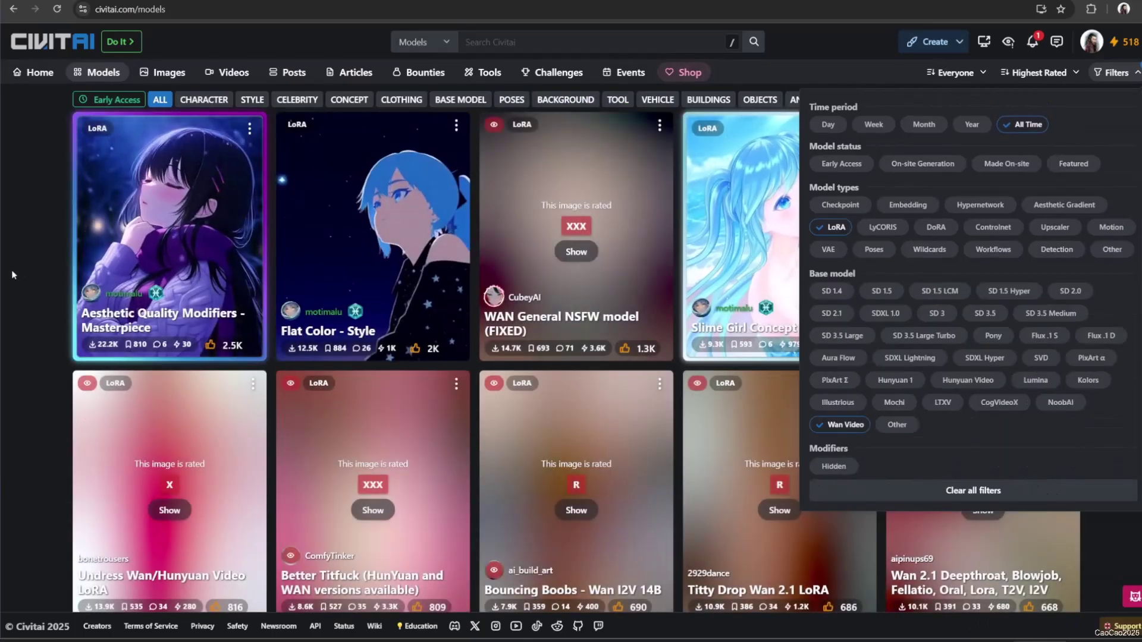
pyautogui.click(15, 271)
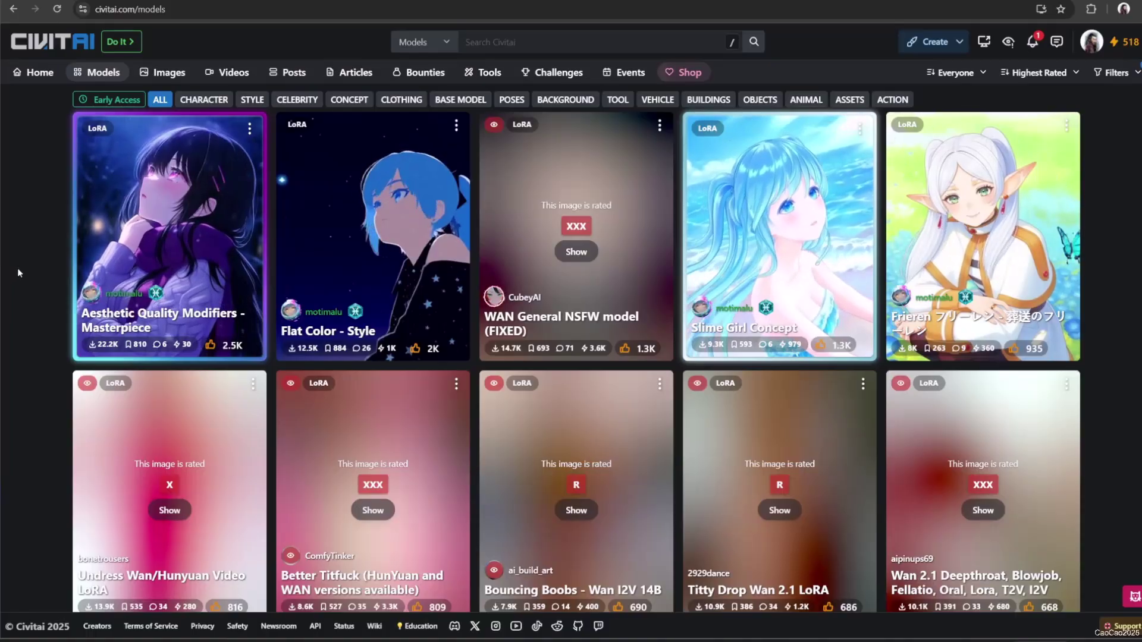
# Find the 360 Degree Rotation (Microwave Rotation Wan2.1 I2V LoRA) model in the filtered list and open its page
pyautogui.scroll(-4, 850, 318)
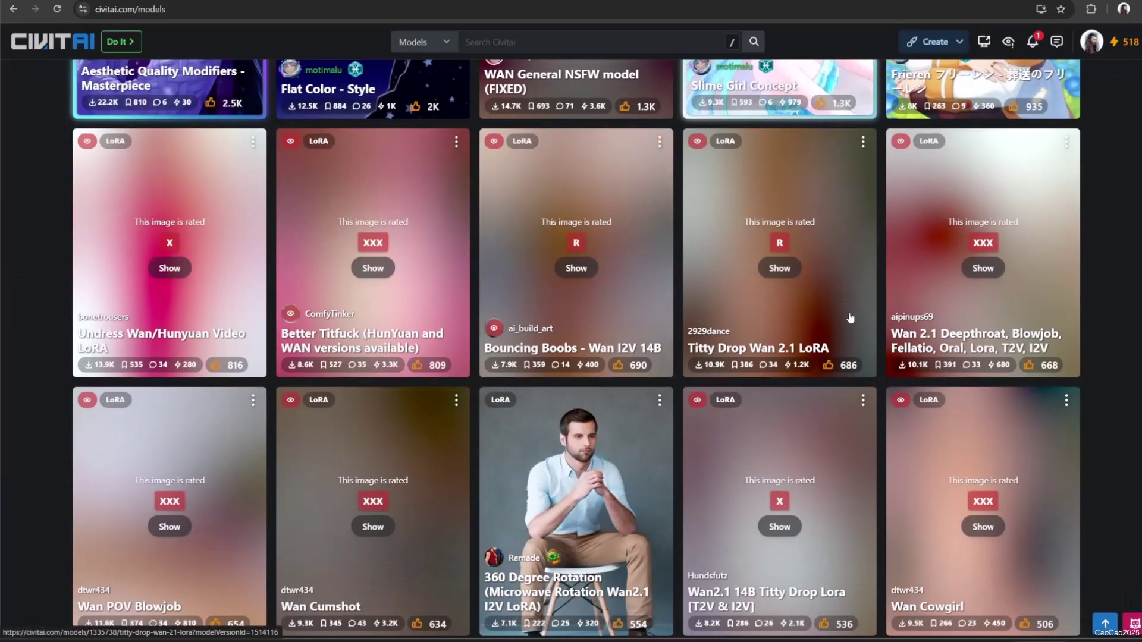
pyautogui.scroll(-3, 851, 318)
pyautogui.click(541, 255)
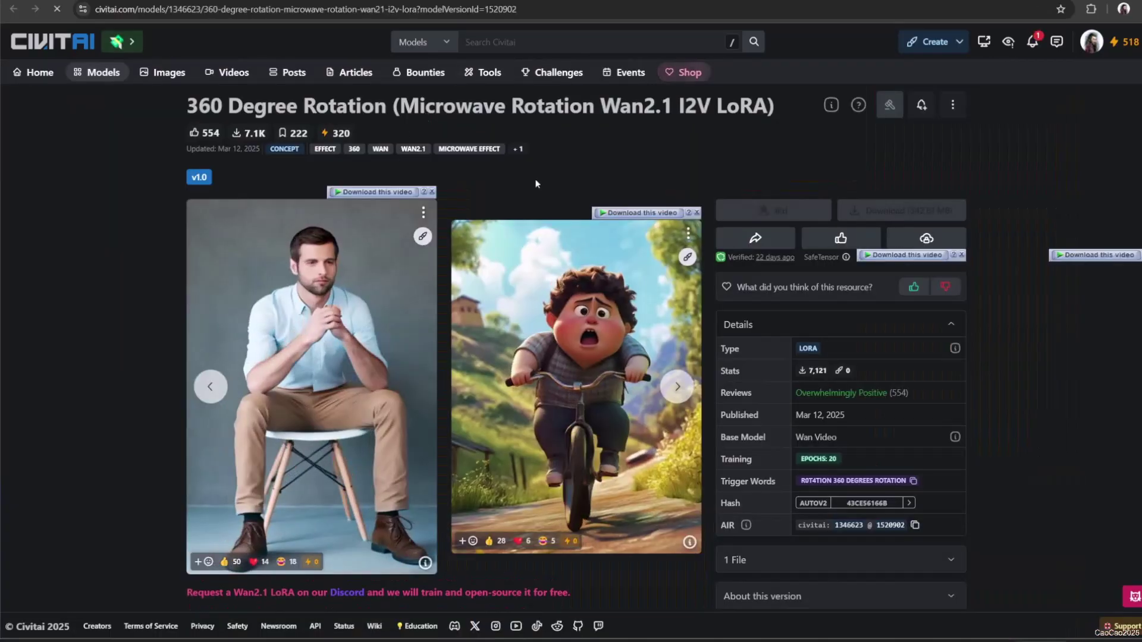
# Select the trigger word "r0t4tion 360 degrees rotation" in the model description
pyautogui.scroll(-3, 596, 303)
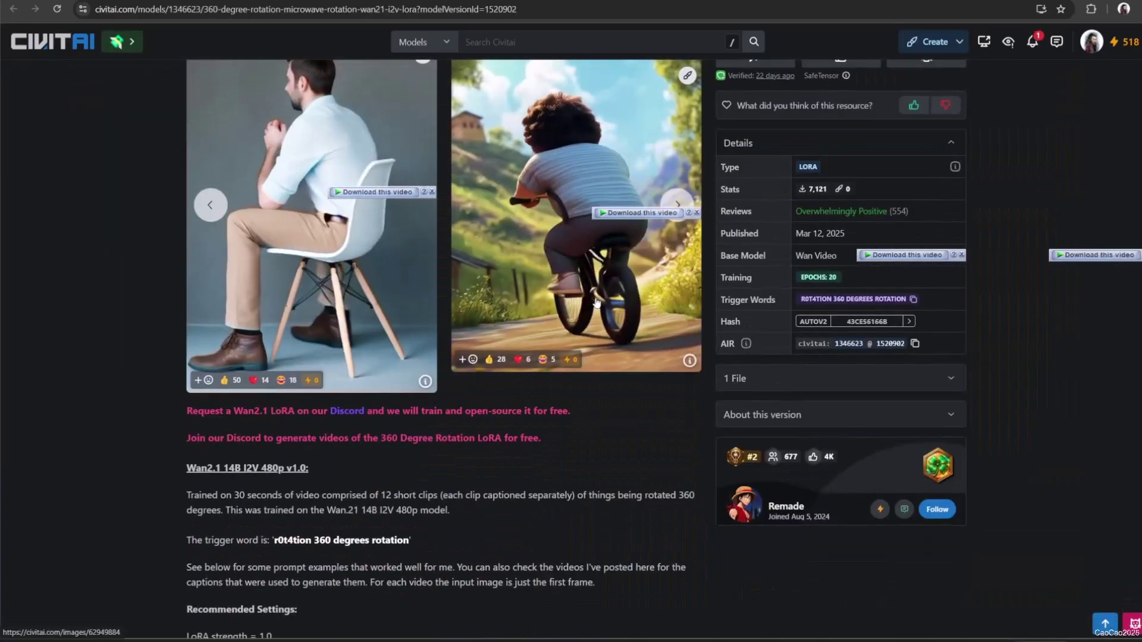
pyautogui.scroll(-3, 596, 303)
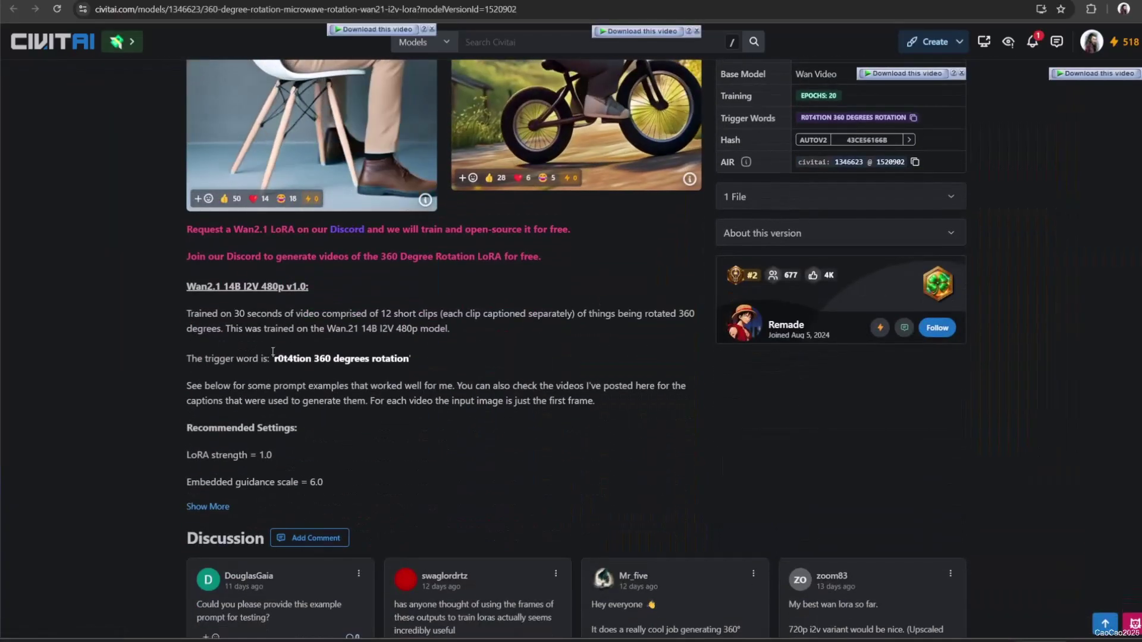
pyautogui.moveTo(273, 358); pyautogui.dragTo(410, 358)
pyautogui.hotkey('ctrl', 'c')
# Start downloading the 360 Degree Rotation LoRA into the Lora\wan folder and cancel the save
pyautogui.scroll(3, 709, 372)
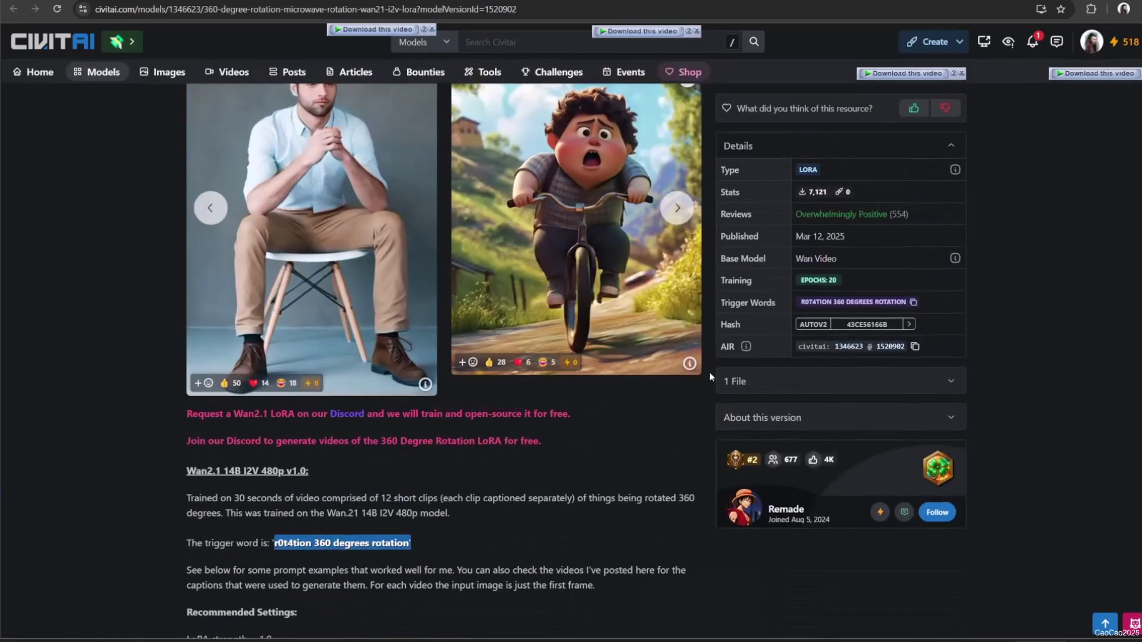
pyautogui.scroll(3, 709, 372)
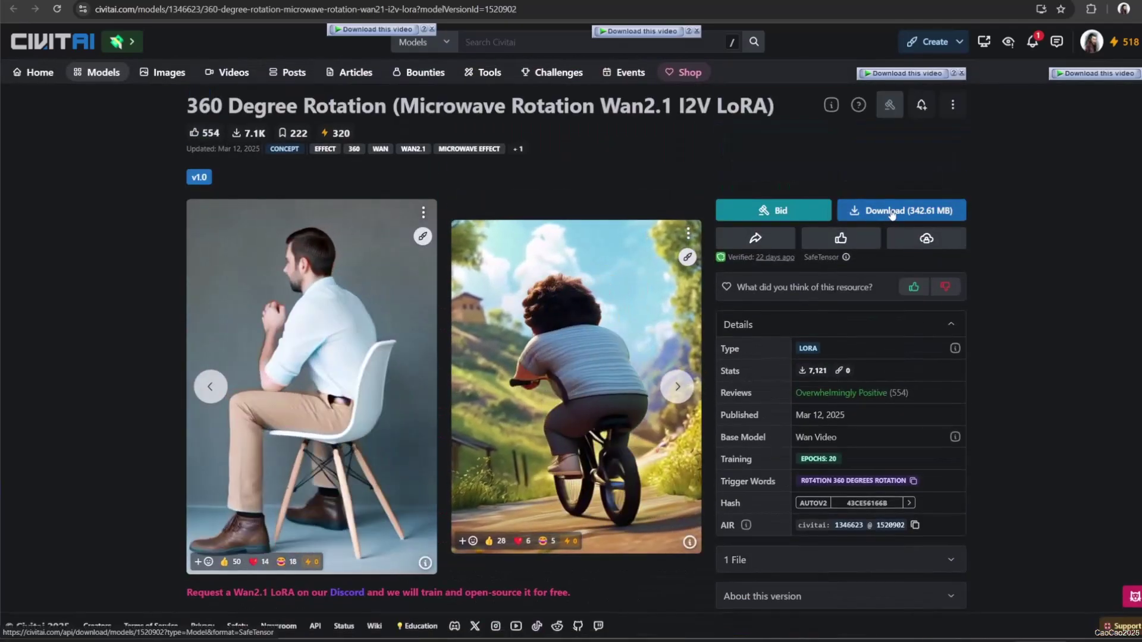
pyautogui.click(892, 211)
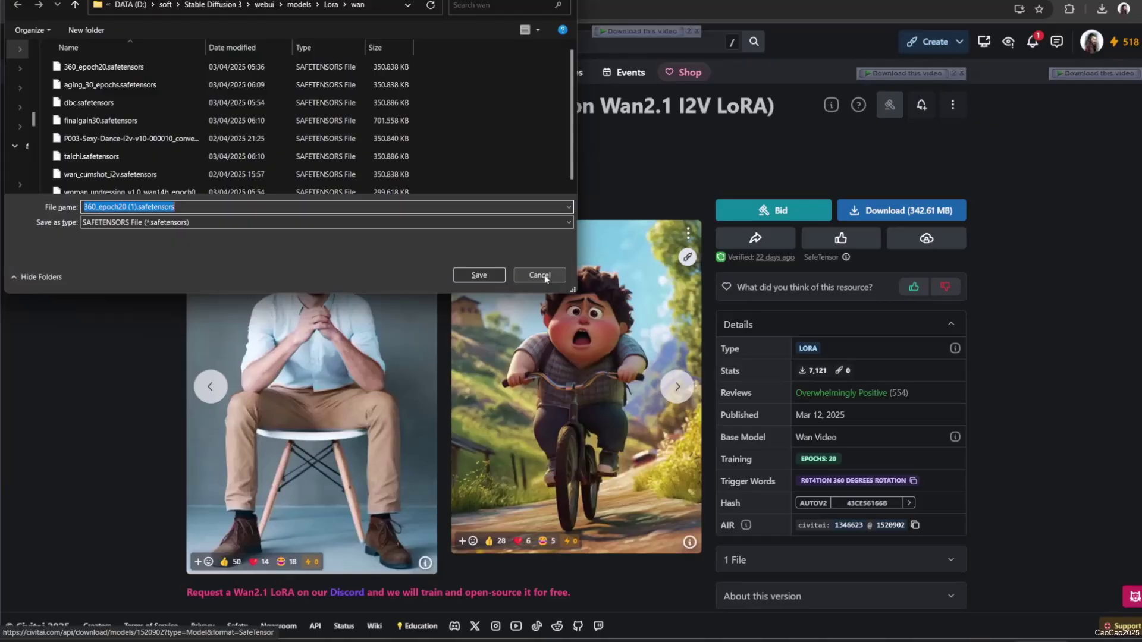
pyautogui.click(542, 276)
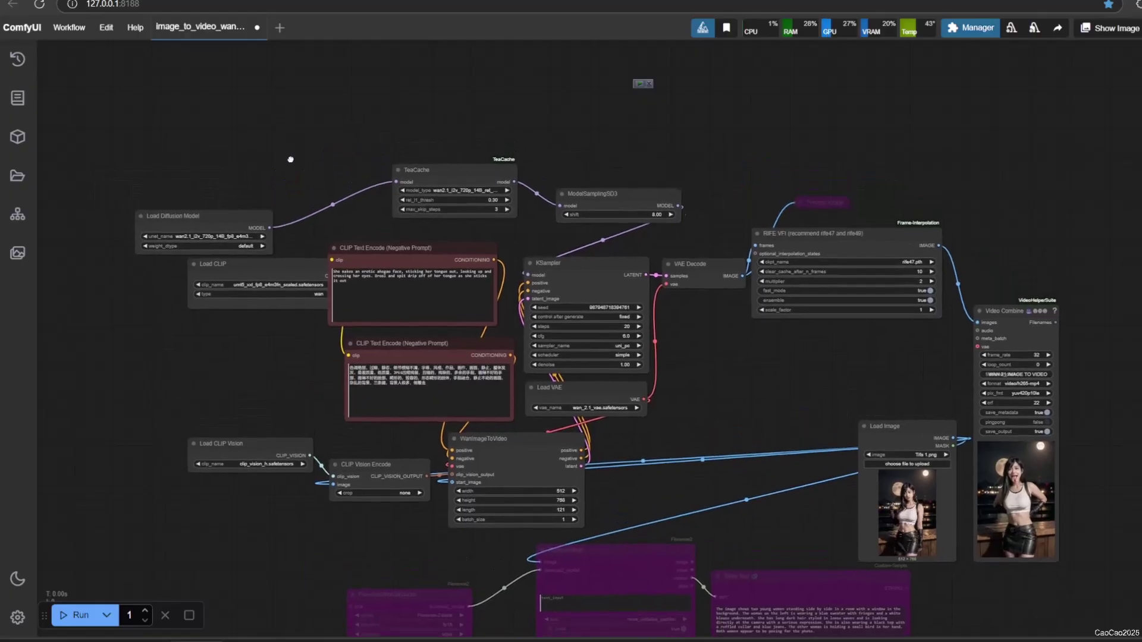
# Switch to ComfyUI and add a LoraLoaderModelOnly node between the Load Diffusion Model and TeaCache nodes
pyautogui.scroll(8, 290, 160)
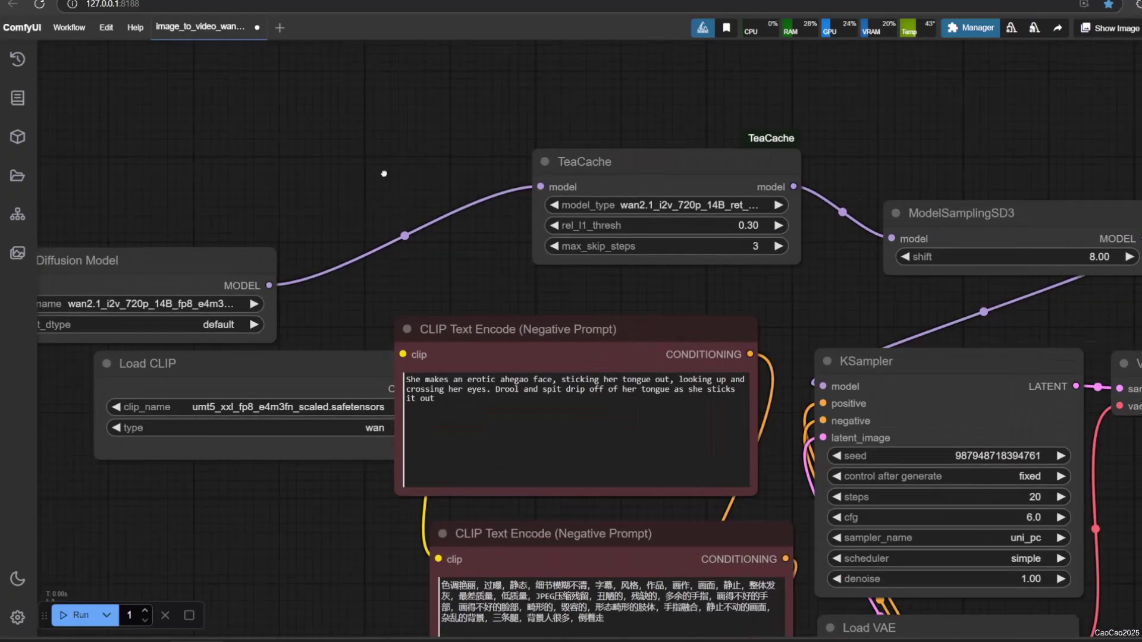
pyautogui.moveTo(384, 174); pyautogui.dragTo(541, 184)
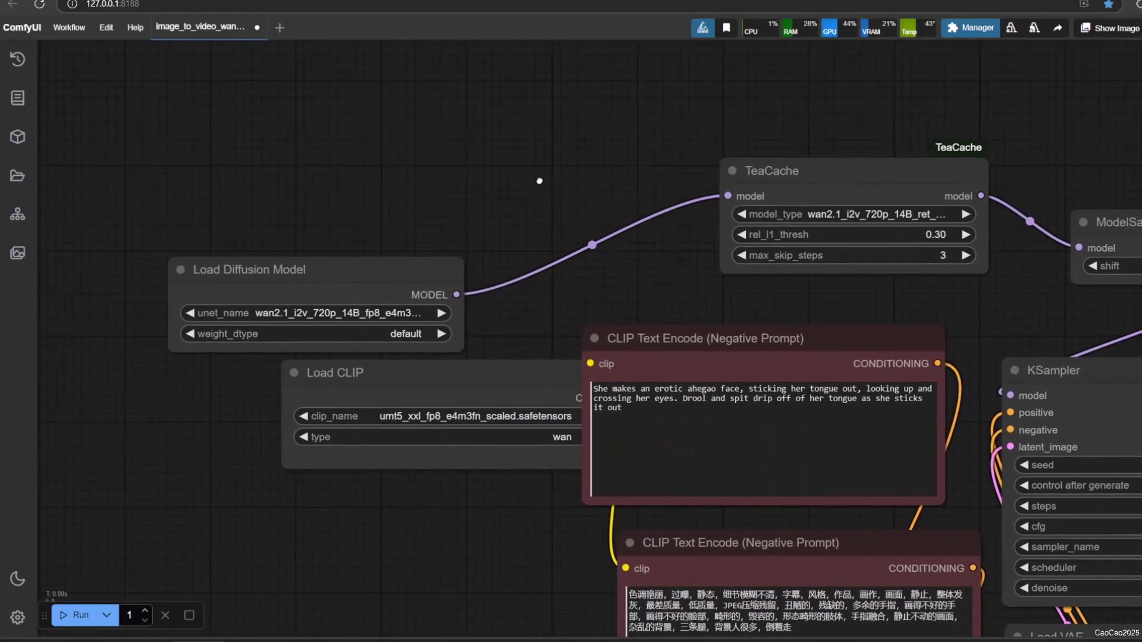
pyautogui.doubleClick(539, 181)
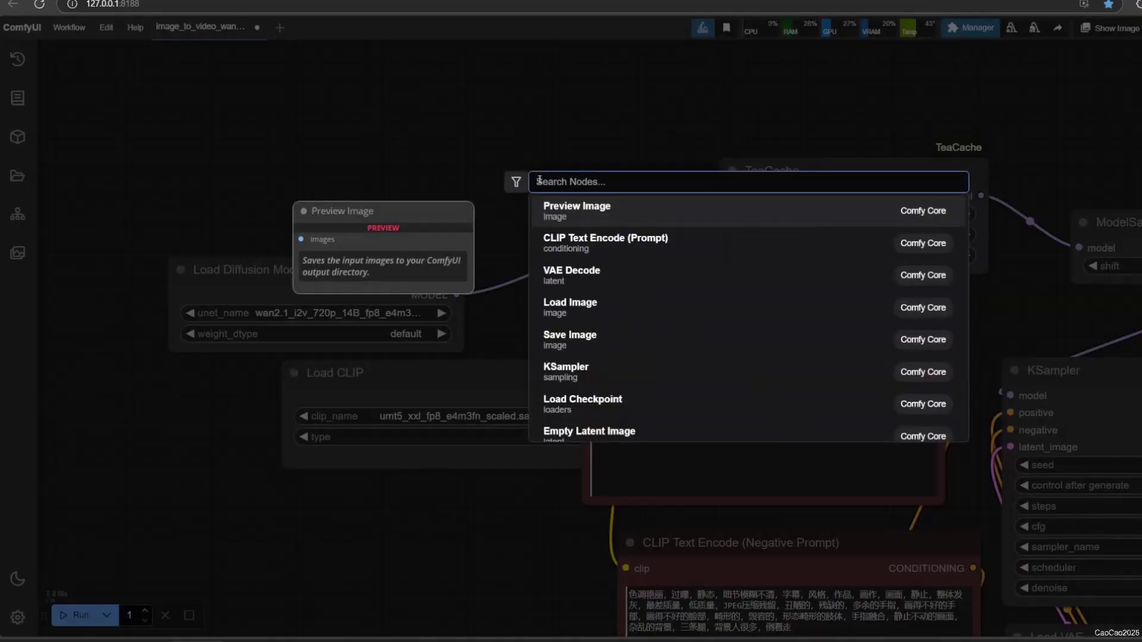
pyautogui.write('LORA')
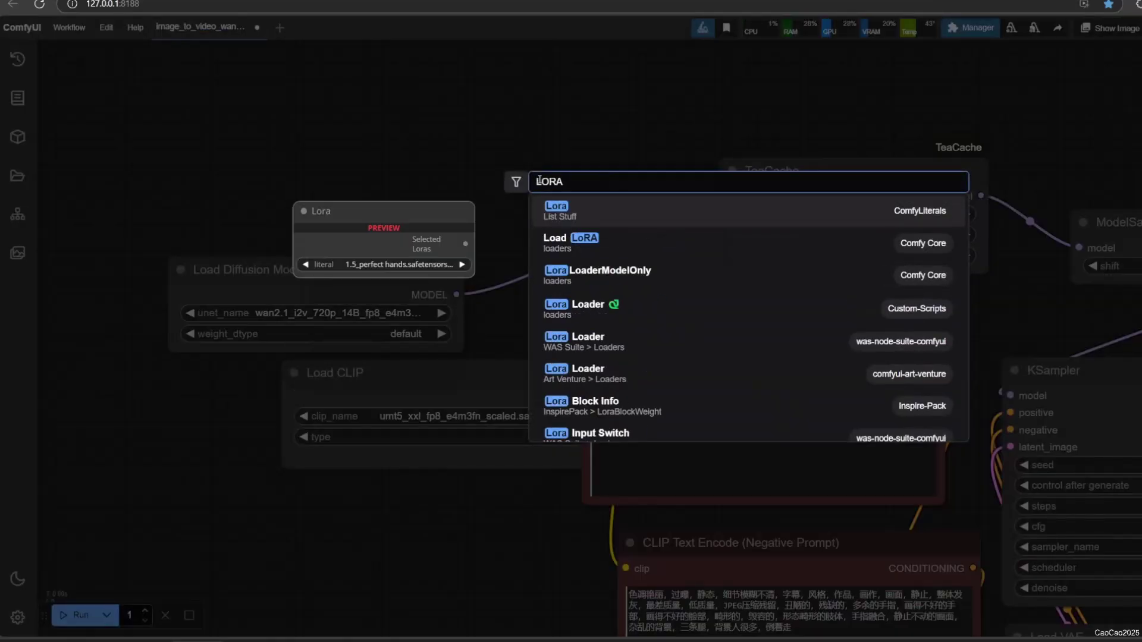
pyautogui.click(651, 276)
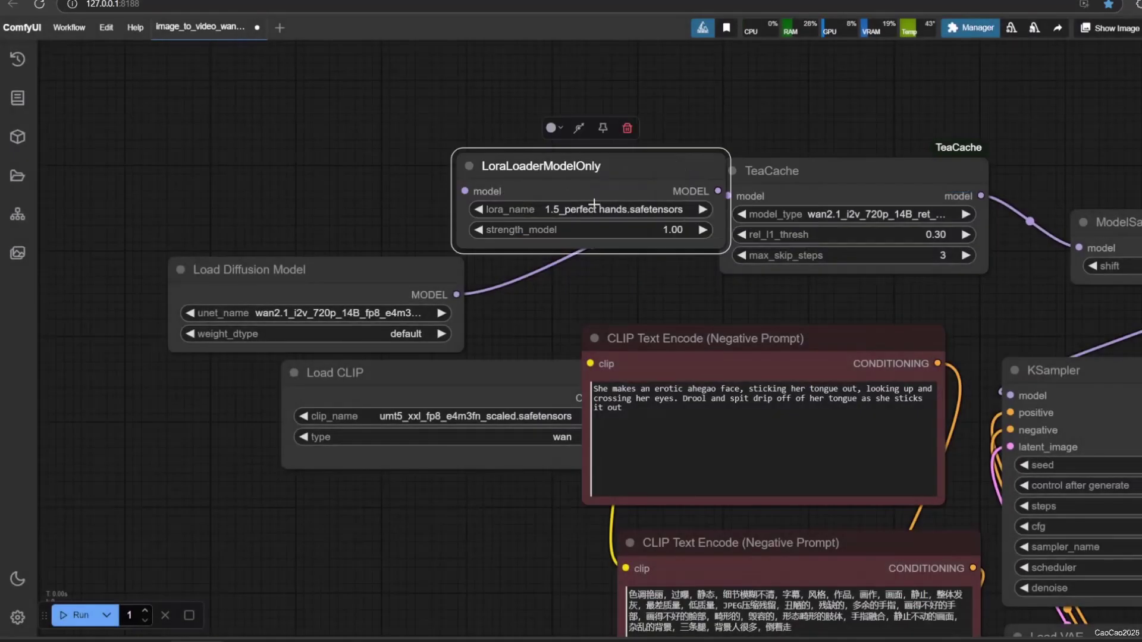
# Set the LoRA loader's lora_name to wan\360_epoch20.safetensors
pyautogui.click(586, 209)
pyautogui.write('WAN')
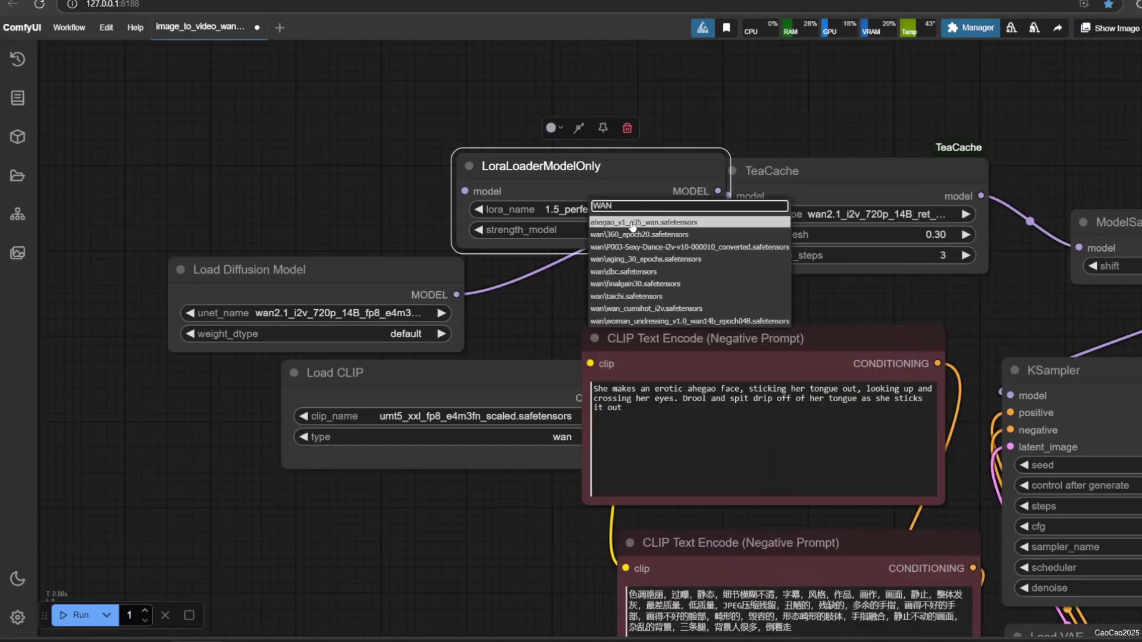
pyautogui.click(636, 235)
# Route the model connection from Load Diffusion Model through the LoRA loader to TeaCache, and rearrange the nodes
pyautogui.moveTo(458, 250); pyautogui.dragTo(415, 248)
pyautogui.moveTo(339, 268); pyautogui.dragTo(276, 260)
pyautogui.moveTo(352, 285); pyautogui.dragTo(422, 190)
pyautogui.moveTo(494, 165); pyautogui.dragTo(394, 127)
pyautogui.moveTo(605, 268); pyautogui.dragTo(533, 261)
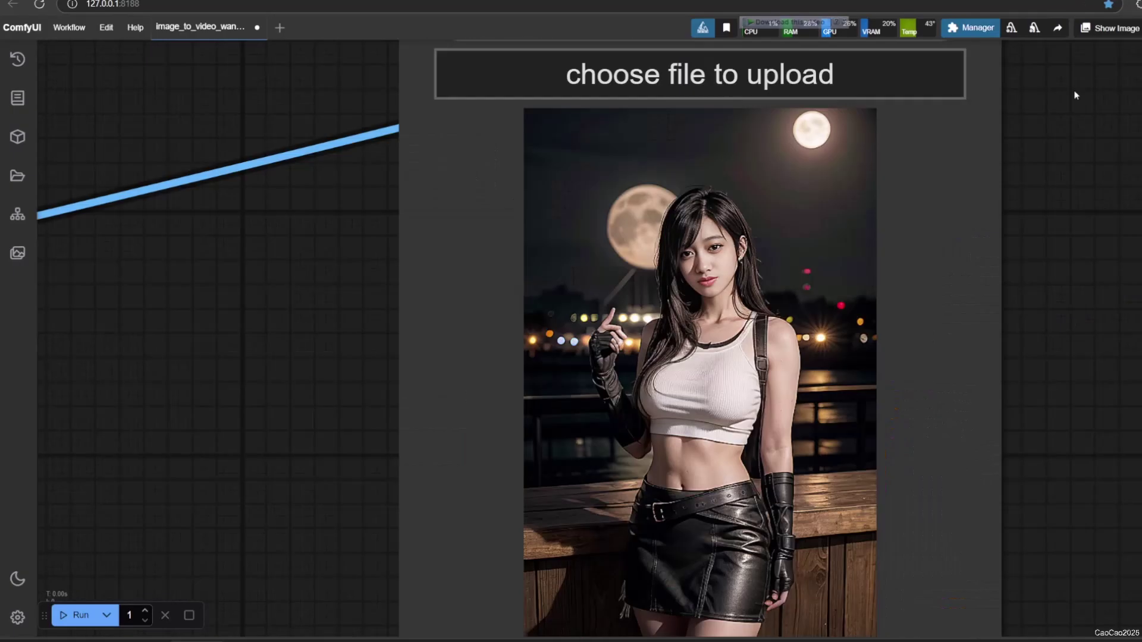
# Replace the positive prompt with "The woman peform a r0t4tion 360 degrees rotation." and run the workflow
pyautogui.scroll(-10, 556, 408)
pyautogui.moveTo(227, 188); pyautogui.dragTo(1130, 619)
pyautogui.scroll(-2, 422, 223)
pyautogui.click(276, 323)
pyautogui.hotkey('ctrl', 'a')
pyautogui.hotkey('ctrl', 'v')
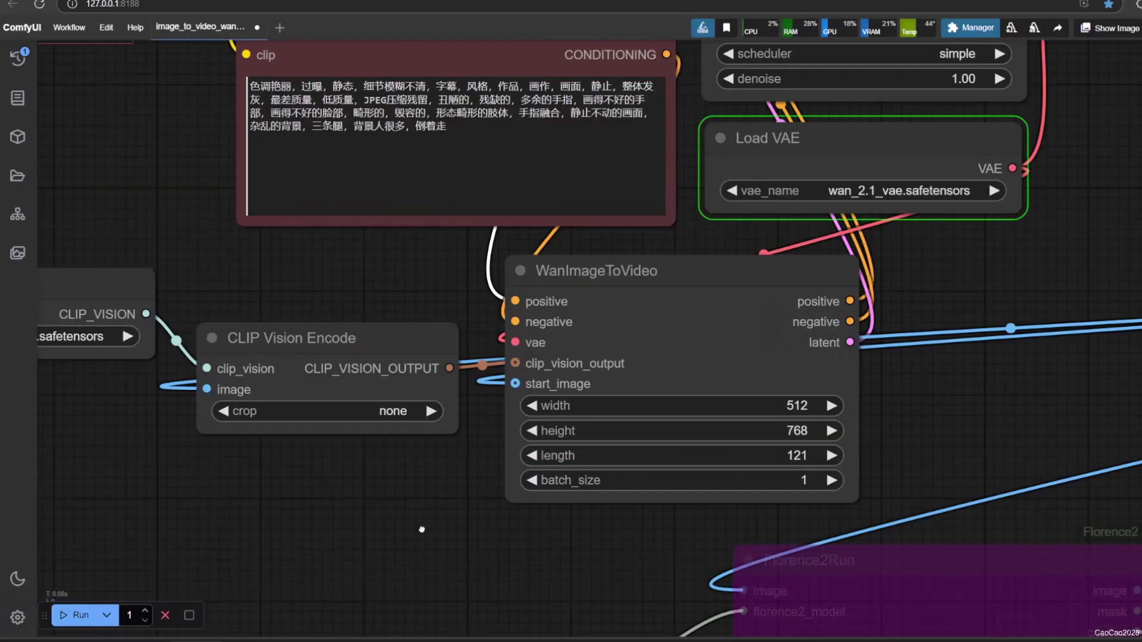
pyautogui.click(80, 615)
# Examine the generated rotation video in the Video Combine node beside its source image Tifa 1.png
pyautogui.moveTo(416, 522); pyautogui.dragTo(395, 530)
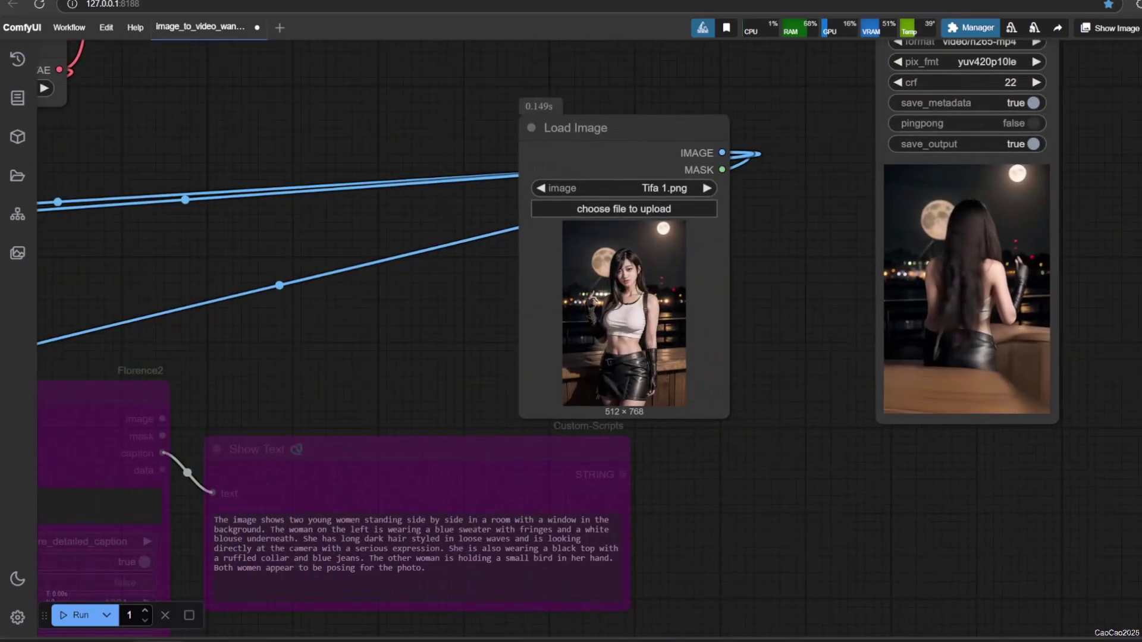
pyautogui.scroll(5, 1079, 277)
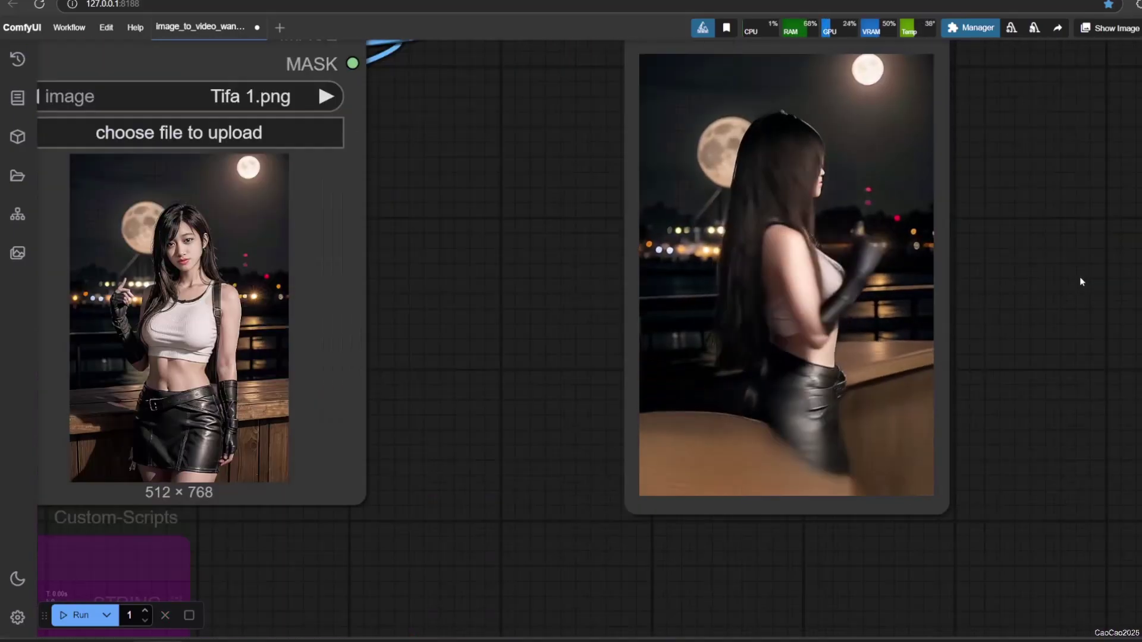
pyautogui.scroll(2, 1080, 276)
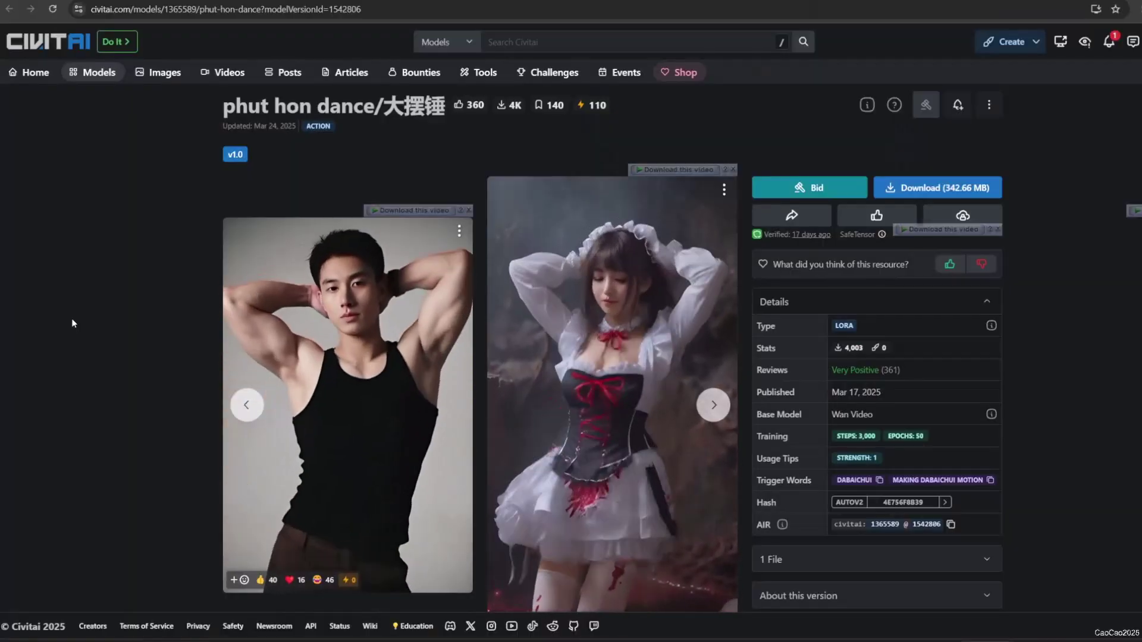
# Select the example prompt in the phut hon dance LoRA description on Civitai
pyautogui.scroll(-4, 73, 323)
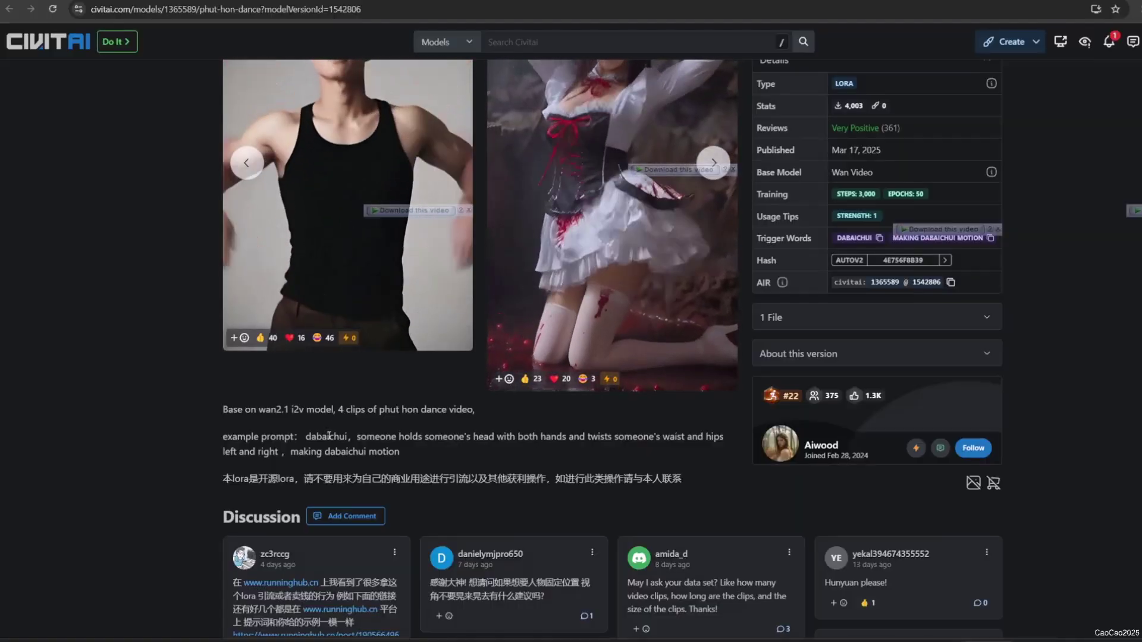
pyautogui.moveTo(329, 436)
pyautogui.mouseDown()
pyautogui.moveTo(400, 452)
pyautogui.moveTo(613, 437)
pyautogui.moveTo(601, 450)
pyautogui.mouseUp()
pyautogui.scroll(1, 437, 442)
pyautogui.scroll(3, 437, 441)
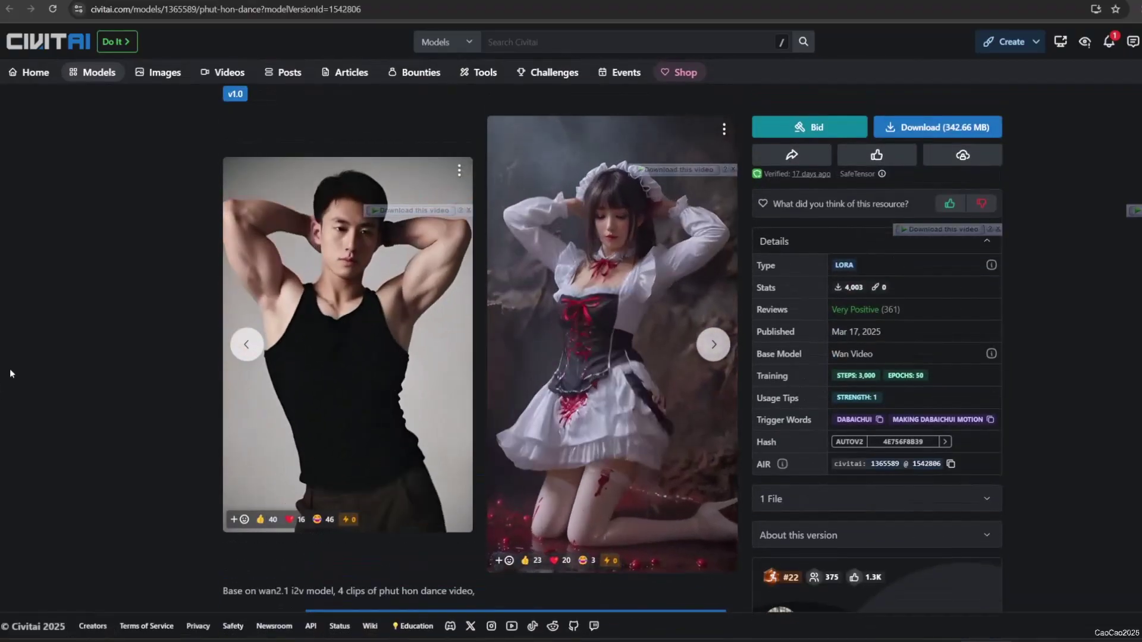
# In ComfyUI, replace the positive prompt with the dabaichui example prompt, reworded to "a woman holds her head with both hands"
pyautogui.scroll(-3, 534, 370)
pyautogui.moveTo(92, 327); pyautogui.dragTo(1011, 535)
pyautogui.moveTo(330, 172); pyautogui.dragTo(1101, 494)
pyautogui.moveTo(655, 242); pyautogui.dragTo(557, 259)
pyautogui.tripleClick(760, 482)
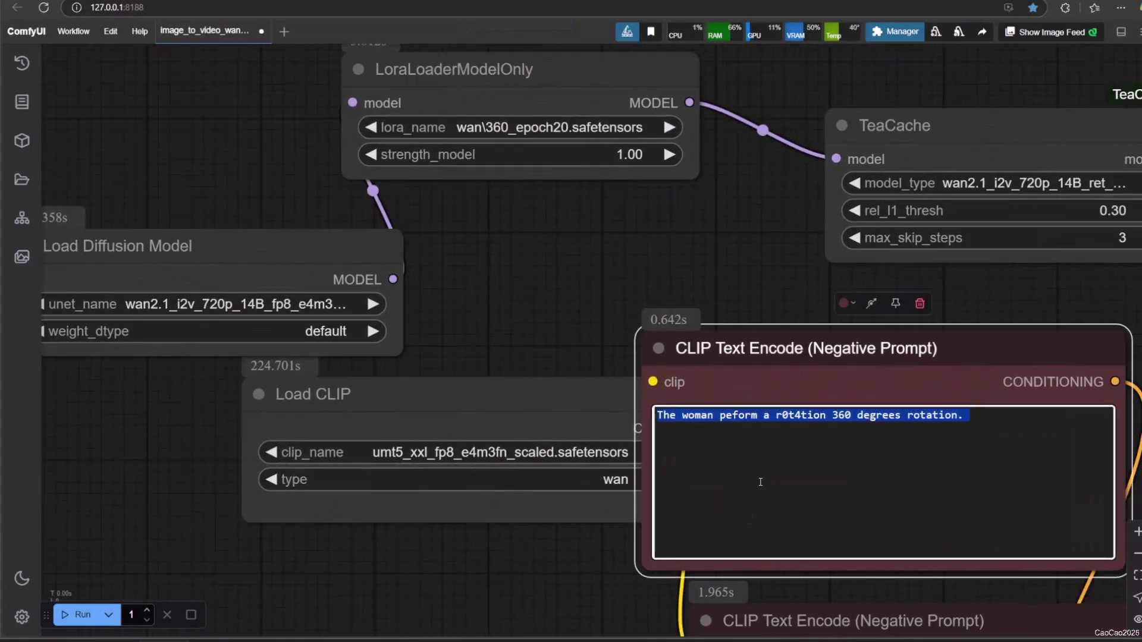
pyautogui.moveTo(771, 278); pyautogui.dragTo(529, 192)
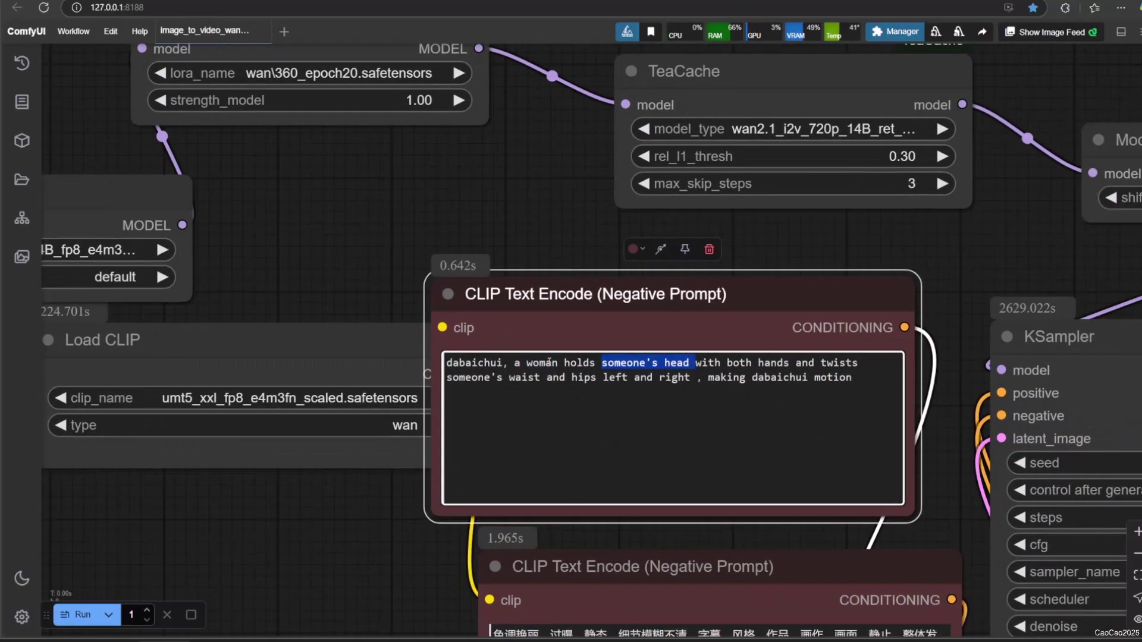
# Set the LoRA loader's lora_name to wan\dbc.safetensors
pyautogui.moveTo(288, 229); pyautogui.dragTo(441, 424)
pyautogui.click(494, 274)
pyautogui.write('nwan')
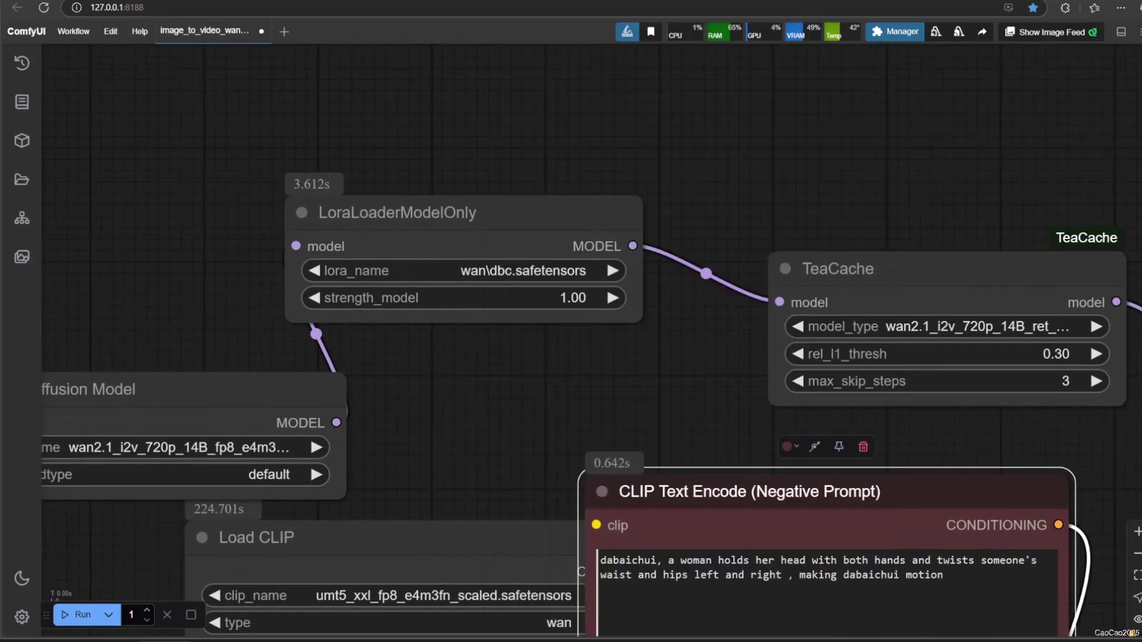
# Examine the dance video generated from Tifa 1.png in the Video Combine node
pyautogui.scroll(-2, 422, 357)
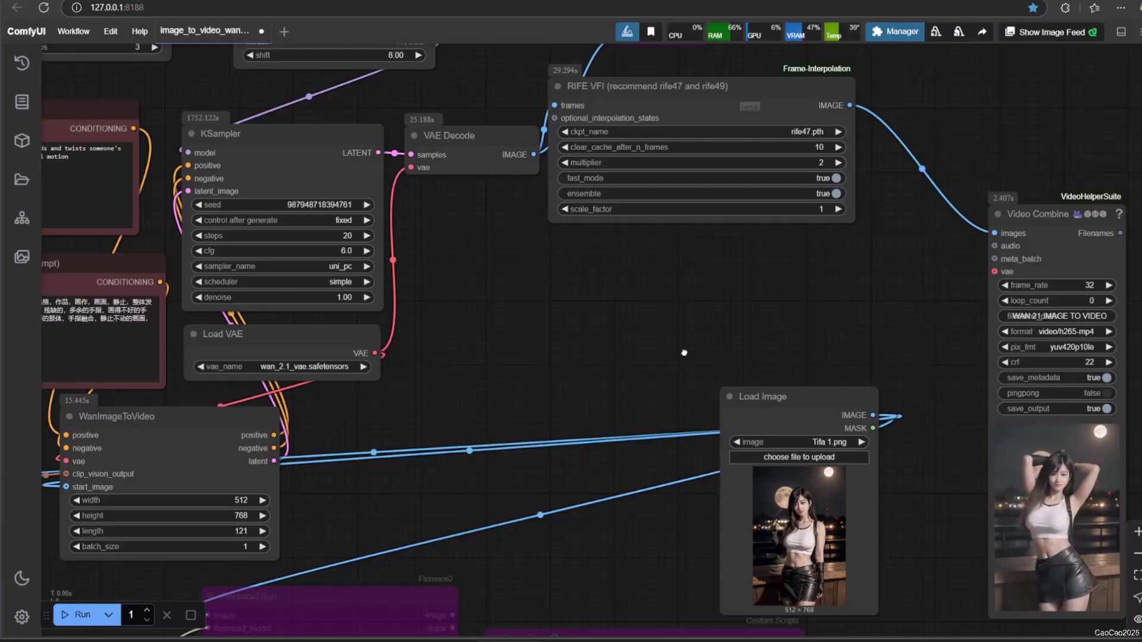
pyautogui.moveTo(684, 352); pyautogui.dragTo(422, 311)
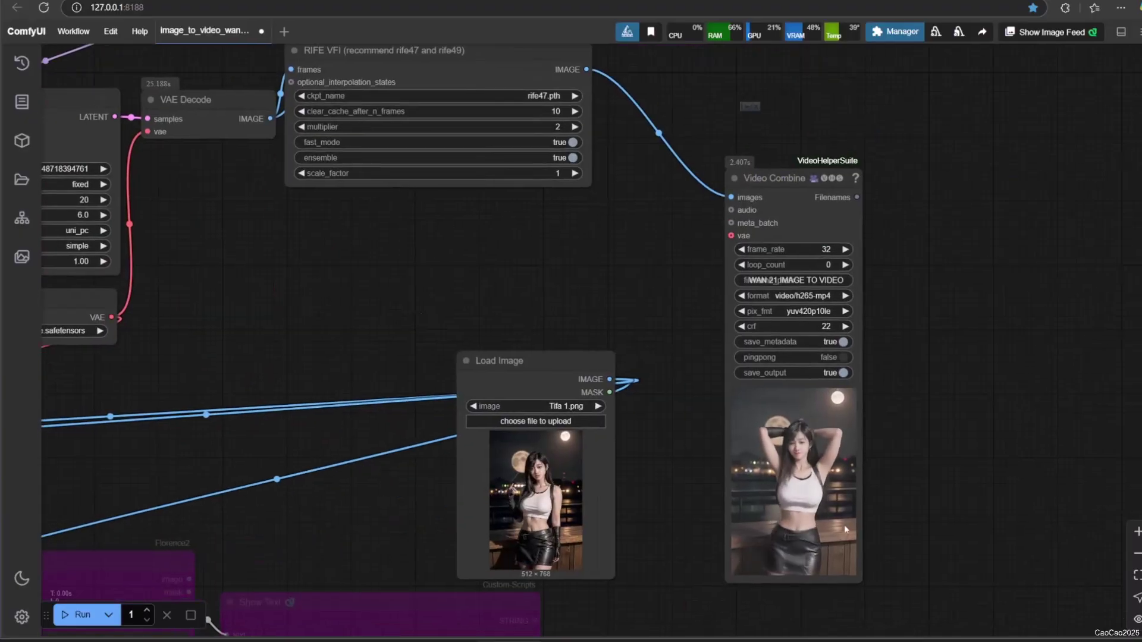
pyautogui.scroll(9, 844, 517)
pyautogui.moveTo(931, 516); pyautogui.dragTo(1040, 414)
pyautogui.scroll(-2, 1040, 352)
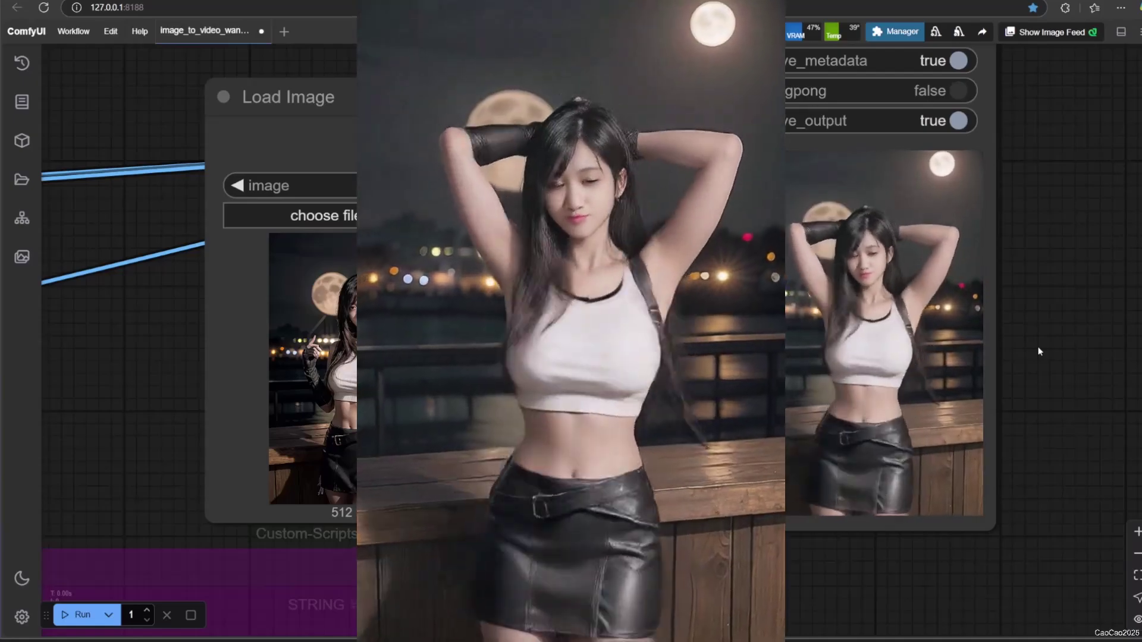
pyautogui.scroll(5, 1040, 351)
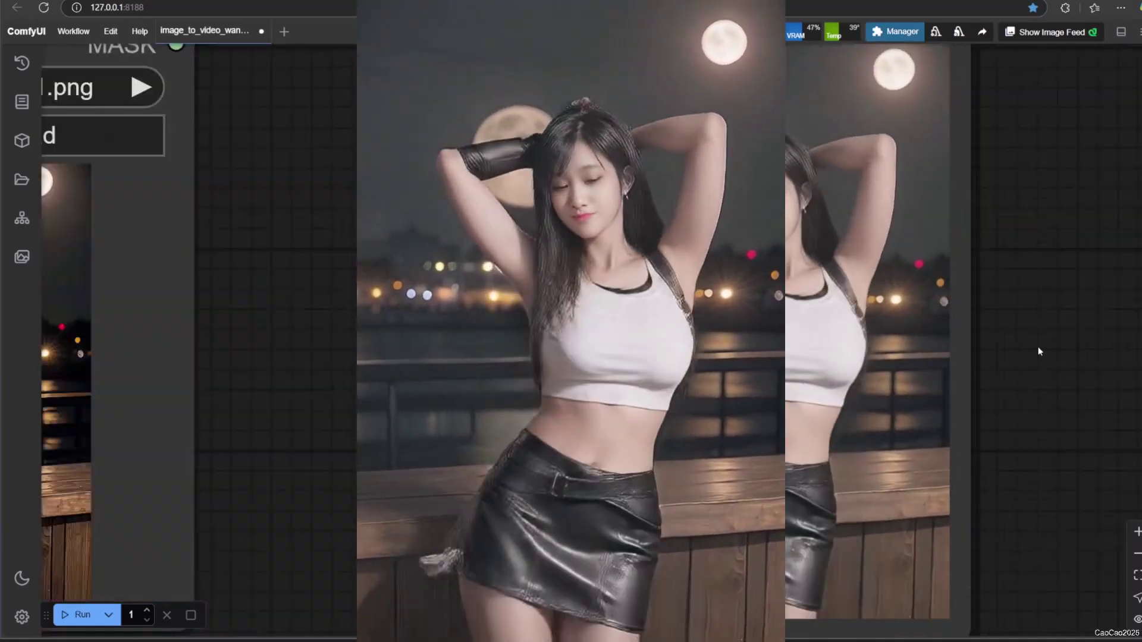
pyautogui.scroll(-3, 1040, 352)
pyautogui.scroll(1, 1040, 352)
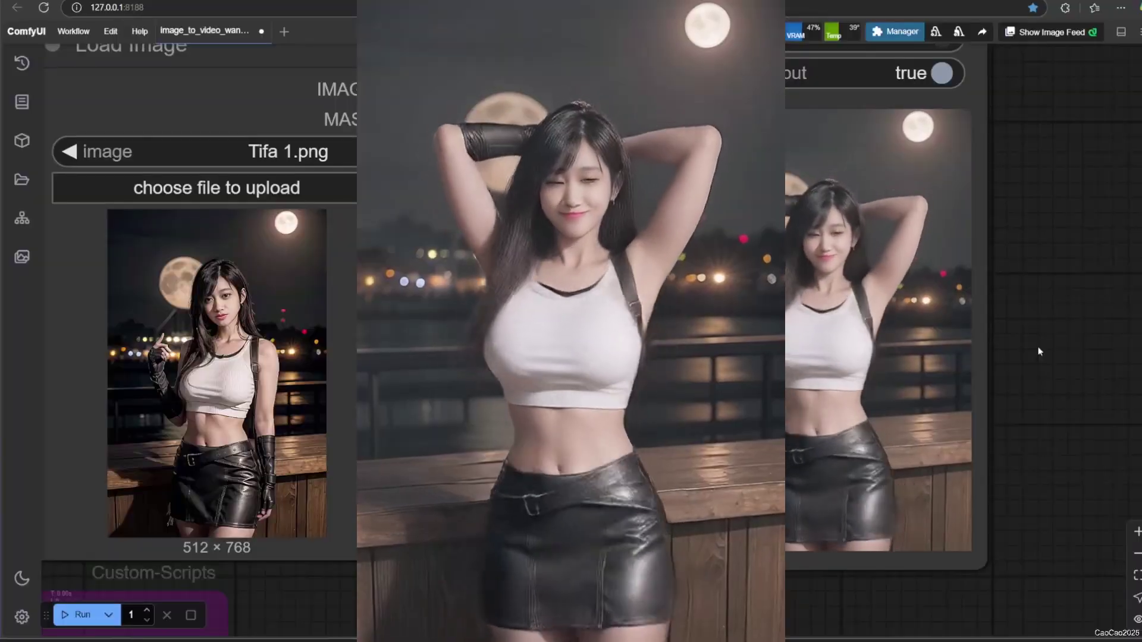
pyautogui.scroll(-1, 1039, 352)
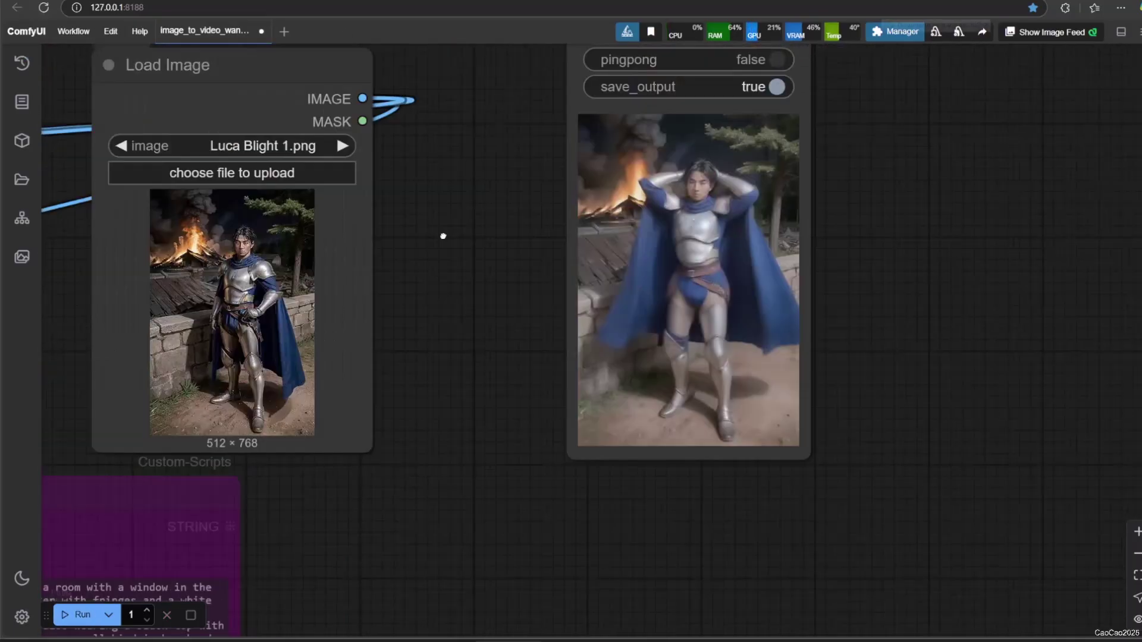
# Examine the dance video generated from Luca Blight 1.png in the Video Combine node
pyautogui.moveTo(443, 236); pyautogui.dragTo(394, 296)
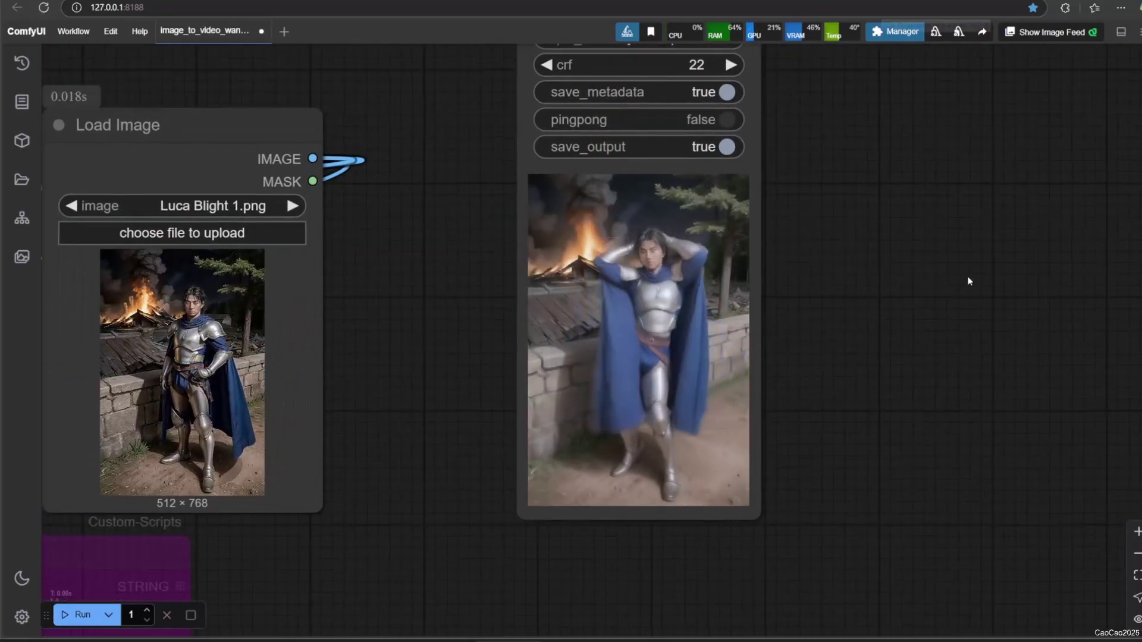
pyautogui.scroll(4, 971, 277)
pyautogui.moveTo(808, 386); pyautogui.dragTo(862, 339)
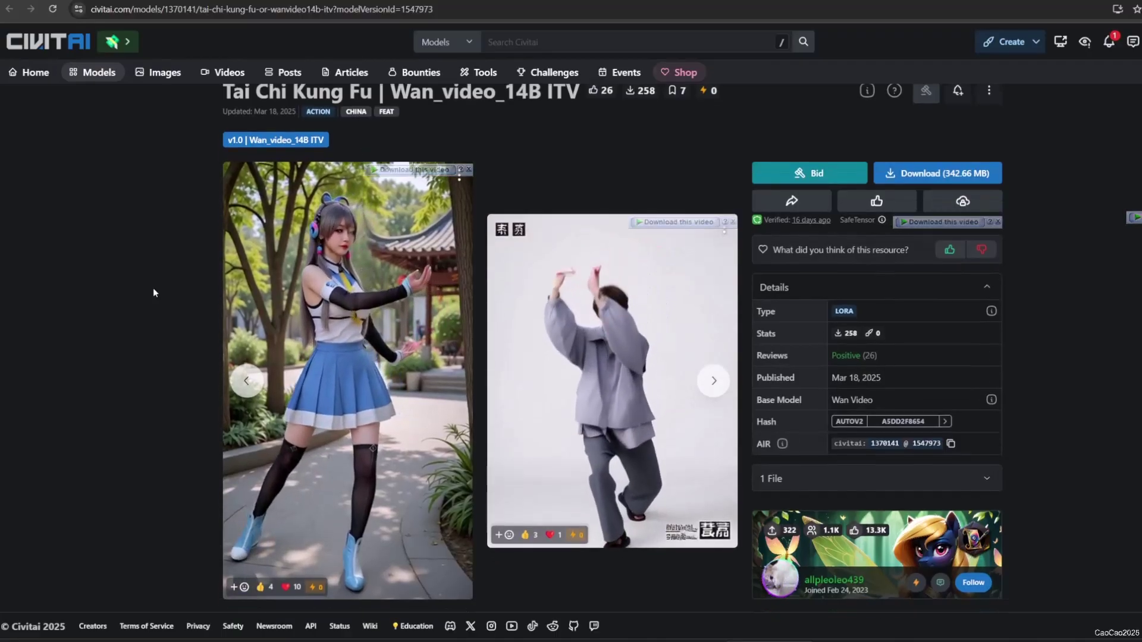
# Review the Tai Chi Kung Fu LoRA page and choose the tai chi LoRA in ComfyUI's LoraLoaderModelOnly node
pyautogui.scroll(-2, 153, 293)
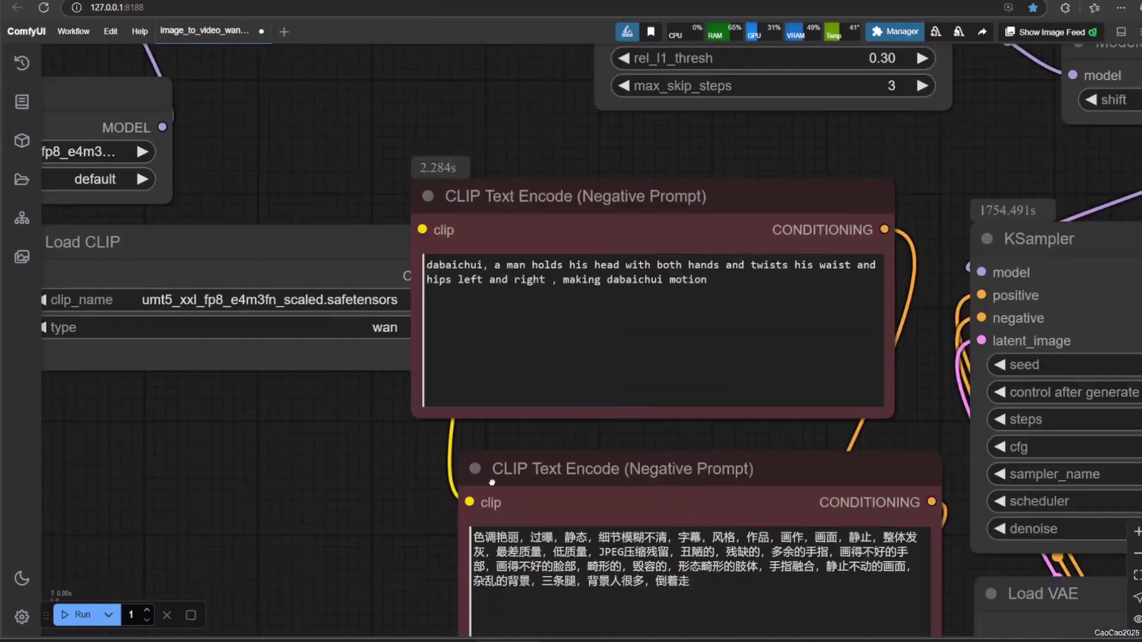
pyautogui.moveTo(271, 111); pyautogui.dragTo(508, 310)
pyautogui.click(554, 187)
pyautogui.click(595, 291)
# Replace the positive prompt with "a woman doing tai chi kungfu."
pyautogui.moveTo(660, 392); pyautogui.dragTo(428, 286)
pyautogui.click(719, 400)
pyautogui.hotkey('ctrl', 'a')
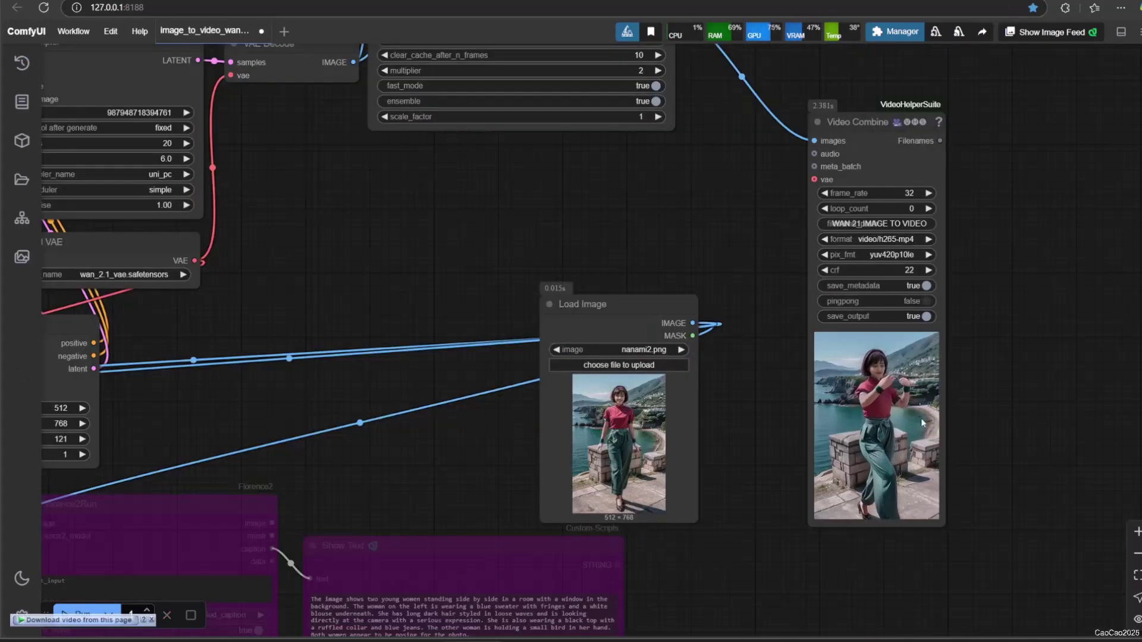
# Examine the tai chi video generated from nanami2.png in the Video Combine node
pyautogui.scroll(10, 939, 407)
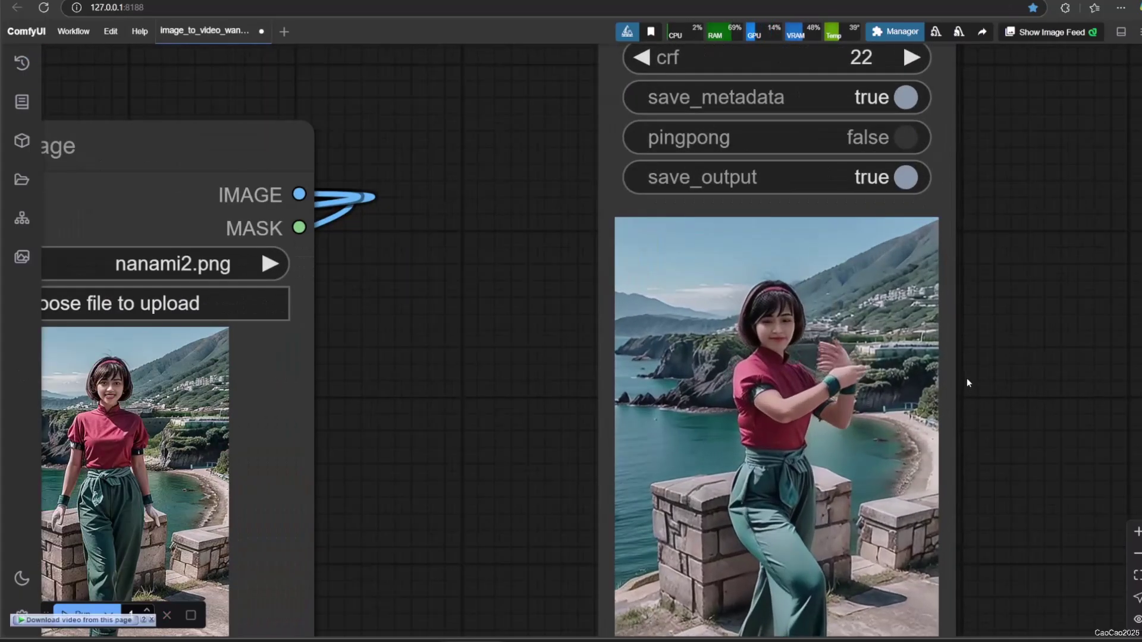
pyautogui.moveTo(251, 159); pyautogui.dragTo(465, 243)
pyautogui.moveTo(1049, 342); pyautogui.dragTo(934, 245)
pyautogui.scroll(3, 933, 244)
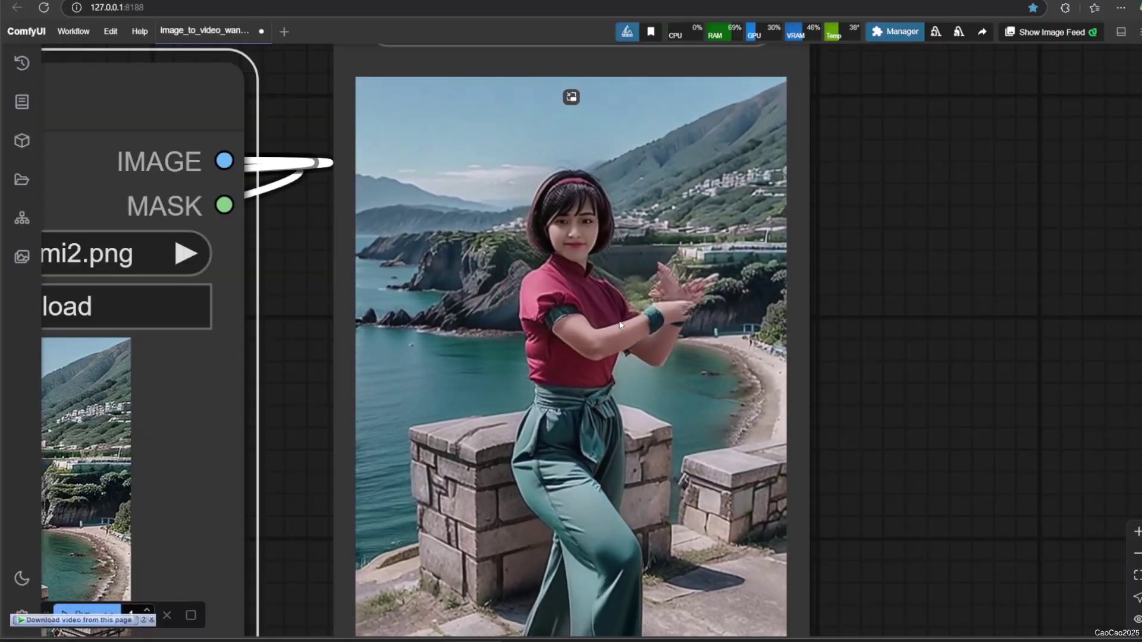
pyautogui.scroll(-8, 859, 285)
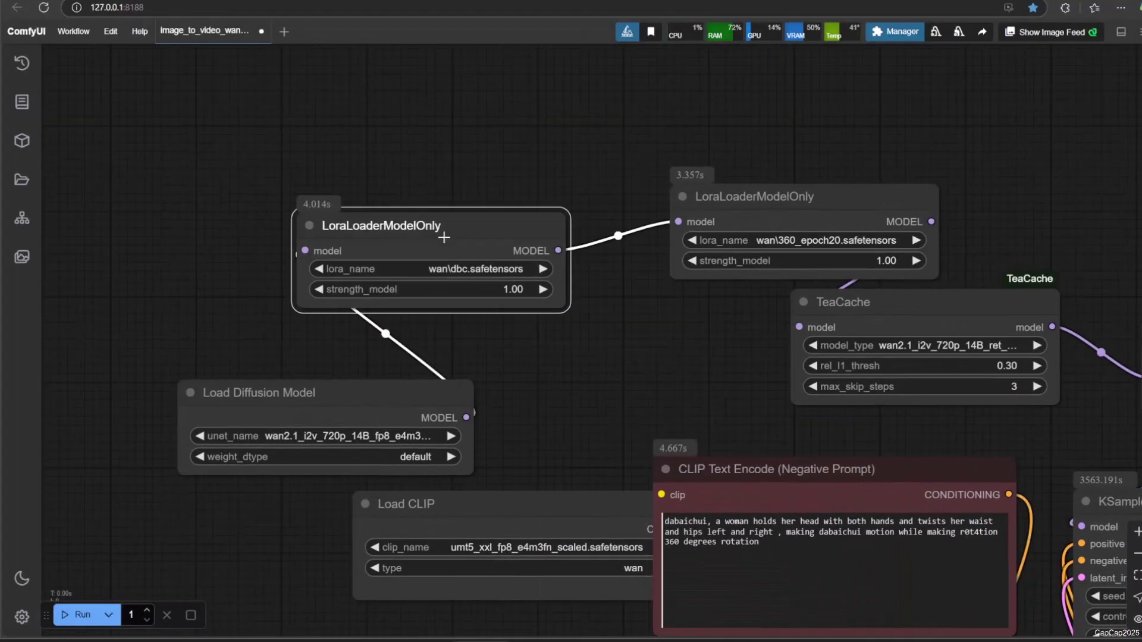
# Move the wan\360_epoch20 LoRA loader closer to the wan\dbc loader and review the prompt combining both motions
pyautogui.moveTo(794, 186); pyautogui.dragTo(739, 200)
pyautogui.moveTo(756, 438); pyautogui.dragTo(456, 248)
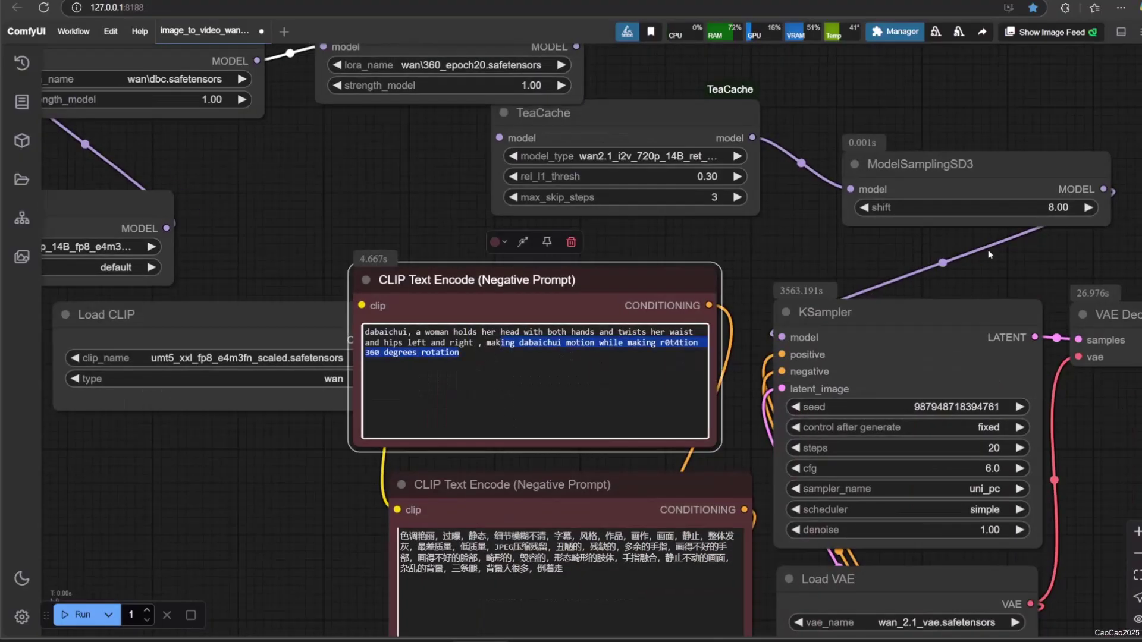
# Examine the video generated with the dance and 360-degree rotation LoRAs combined
pyautogui.moveTo(1033, 274); pyautogui.dragTo(261, 149)
pyautogui.moveTo(826, 457); pyautogui.dragTo(220, 209)
pyautogui.moveTo(729, 479); pyautogui.dragTo(751, 435)
pyautogui.scroll(7, 765, 408)
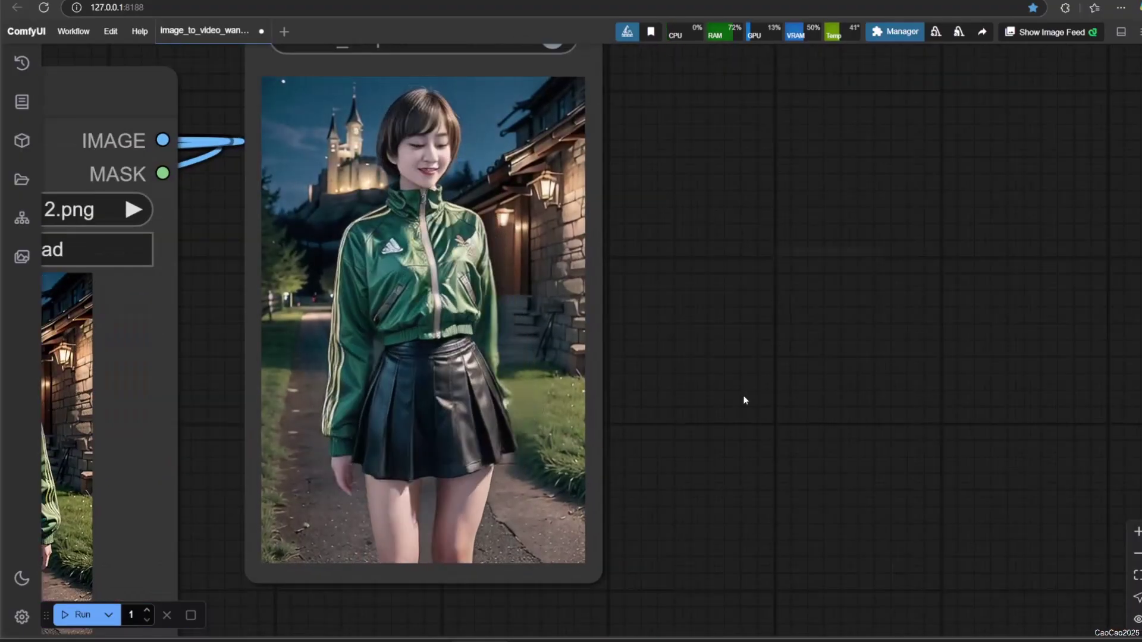